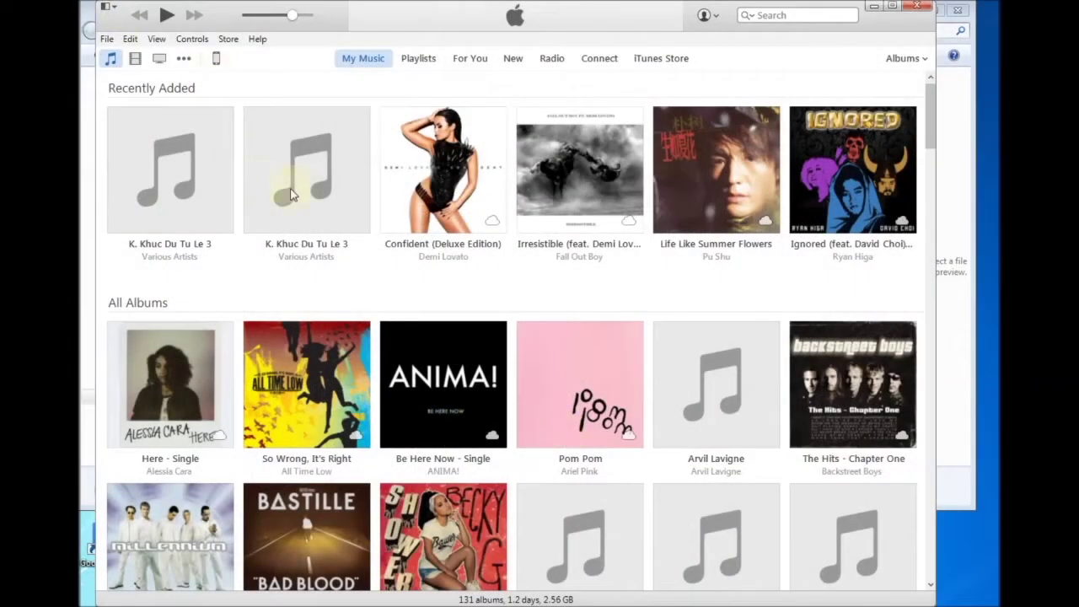
Show the iPhone's songs under On My Device in iTunes and scroll through the photo files.
{"action": "left_click", "coordinate": [216, 59]}
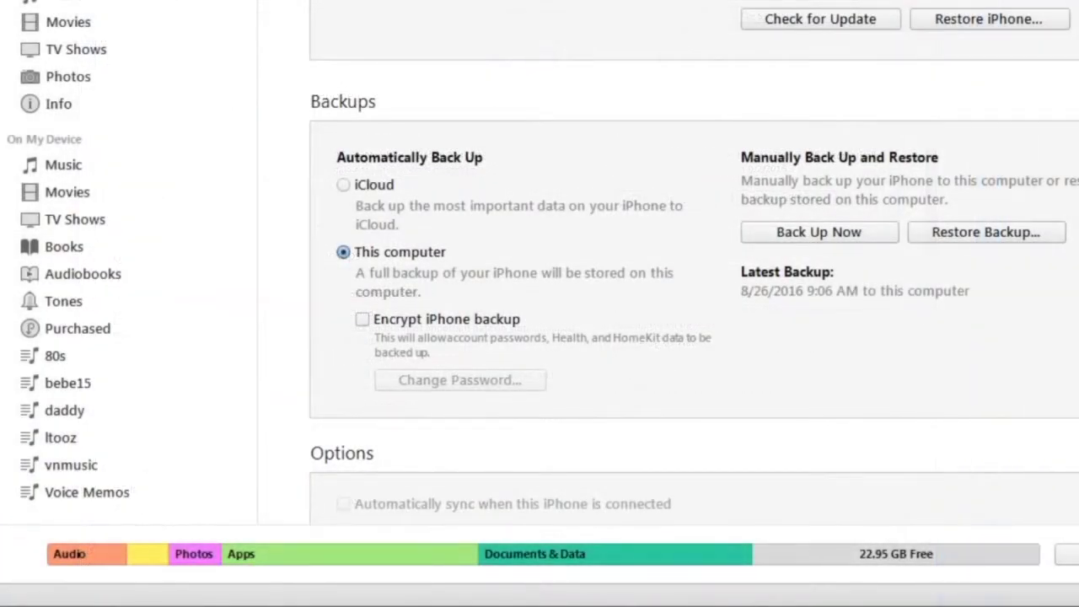
{"action": "left_click", "coordinate": [69, 167]}
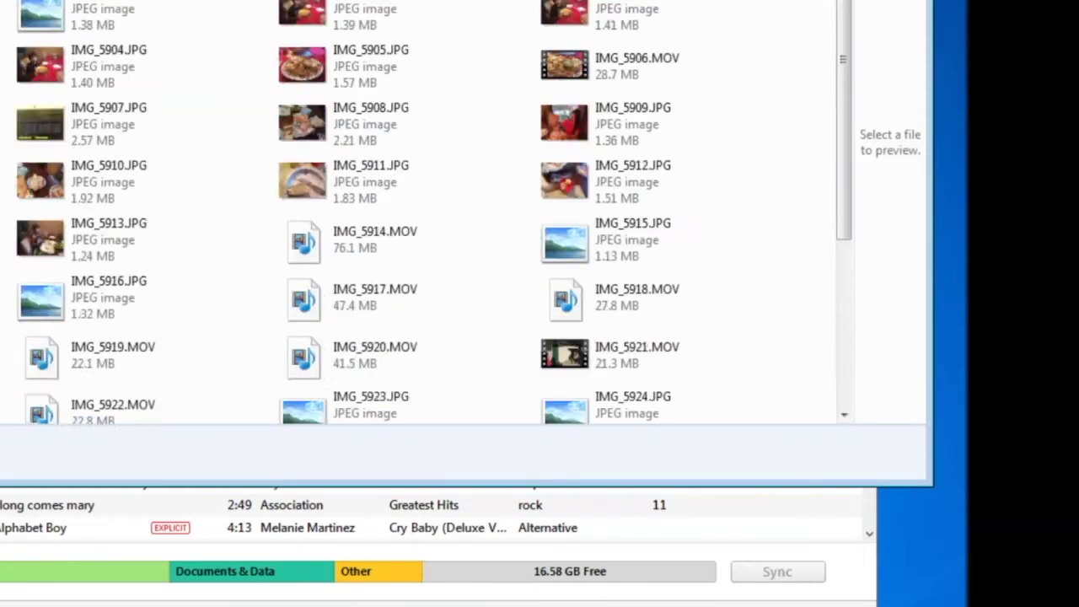
{"action": "scroll", "coordinate": [422, 211], "scroll_direction": "up", "scroll_amount": 15}
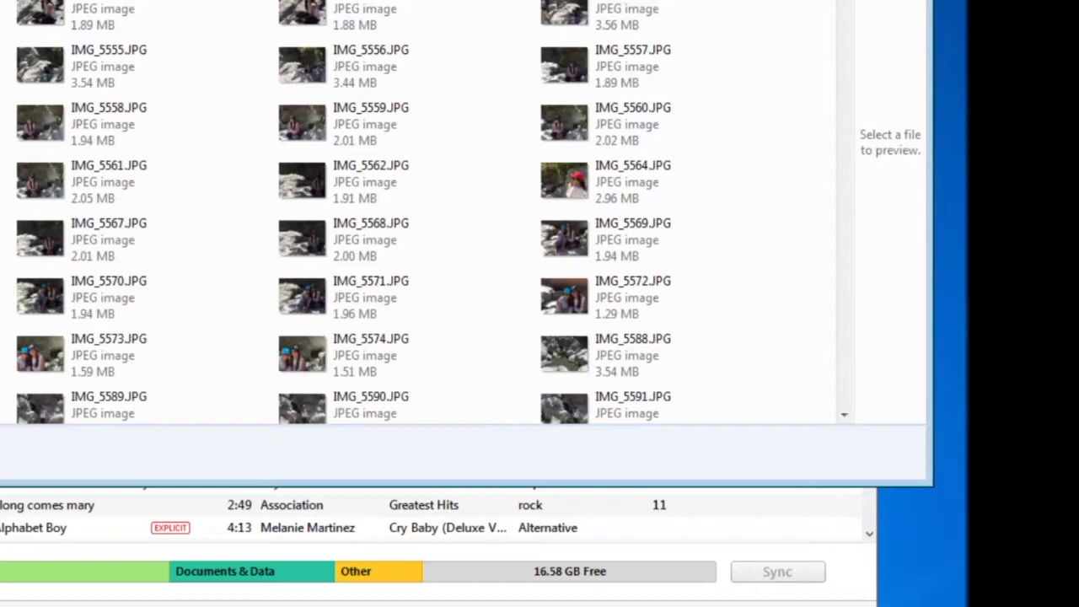
{"action": "scroll", "coordinate": [422, 211], "scroll_direction": "up", "scroll_amount": 15}
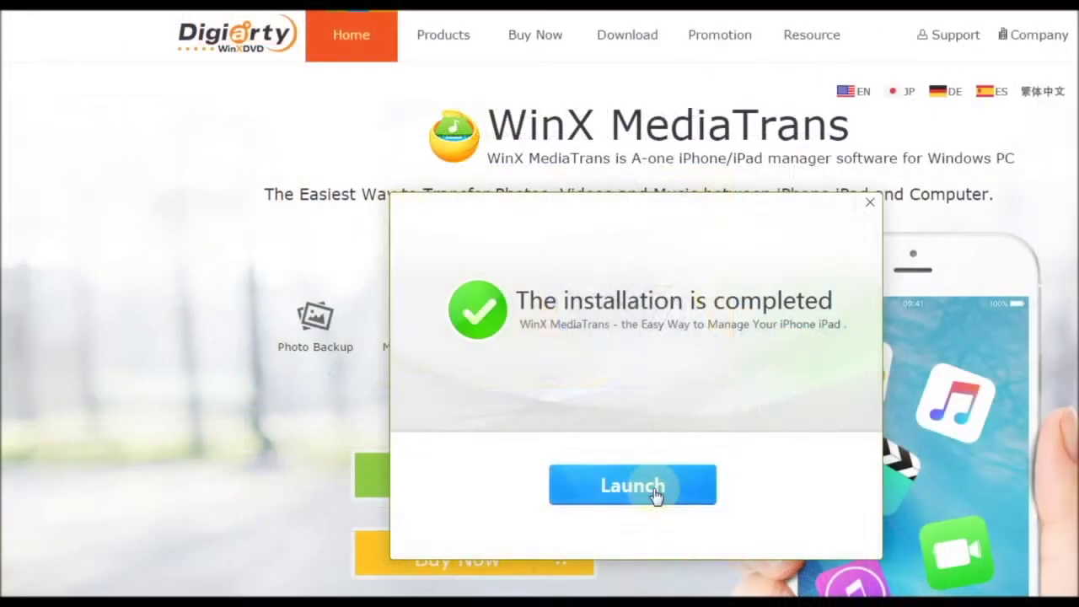
Launch WinX MediaTrans from the finished installer.
{"action": "left_click", "coordinate": [657, 496]}
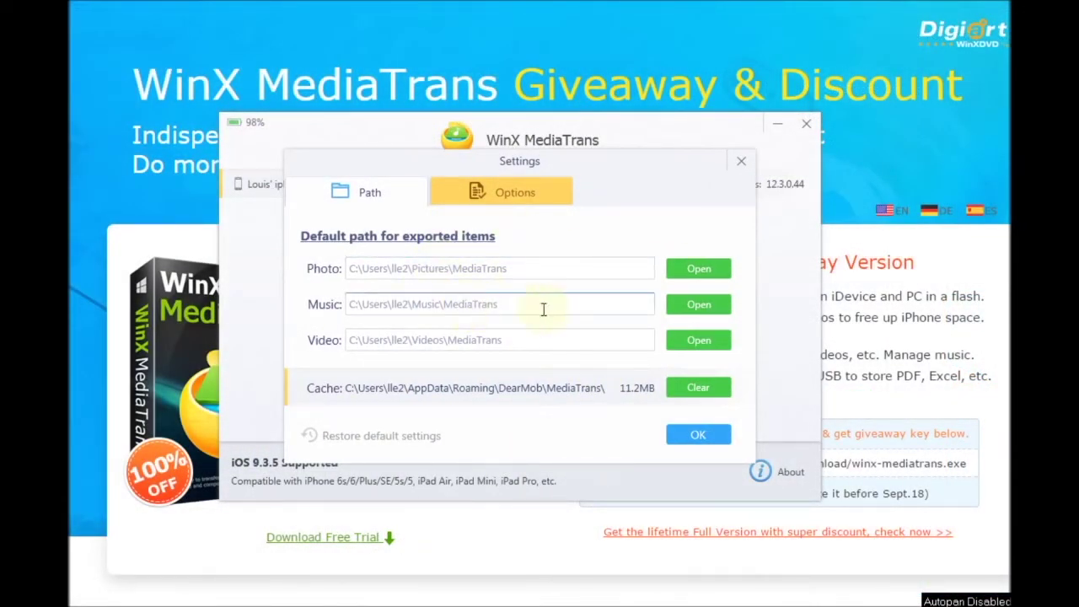
Review the Options tab's export and conversion settings, then return to the Path tab's folders.
{"action": "left_click", "coordinate": [515, 192]}
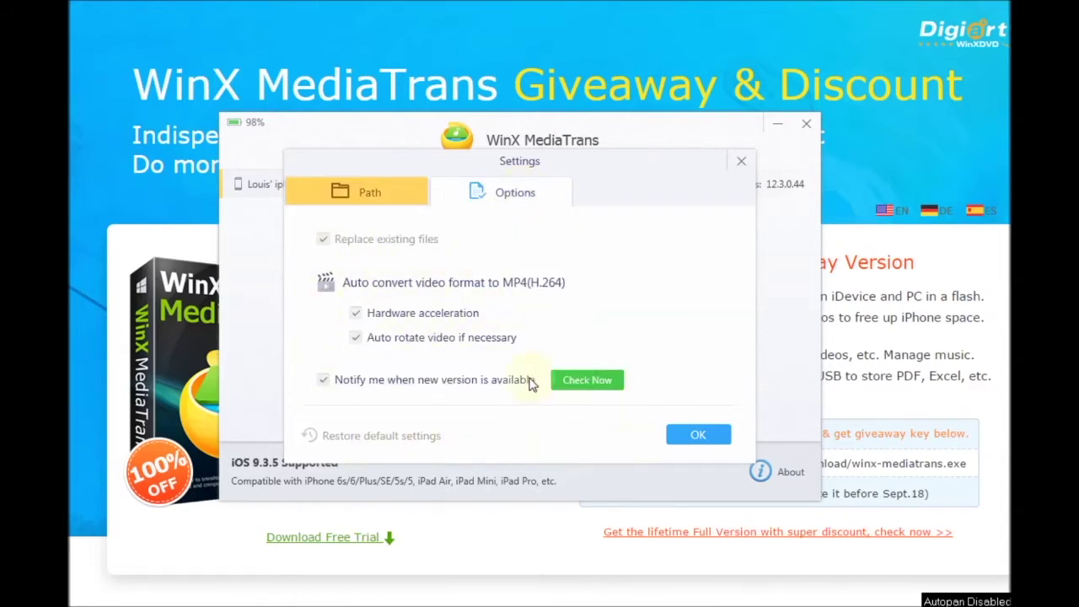
{"action": "left_click", "coordinate": [369, 192]}
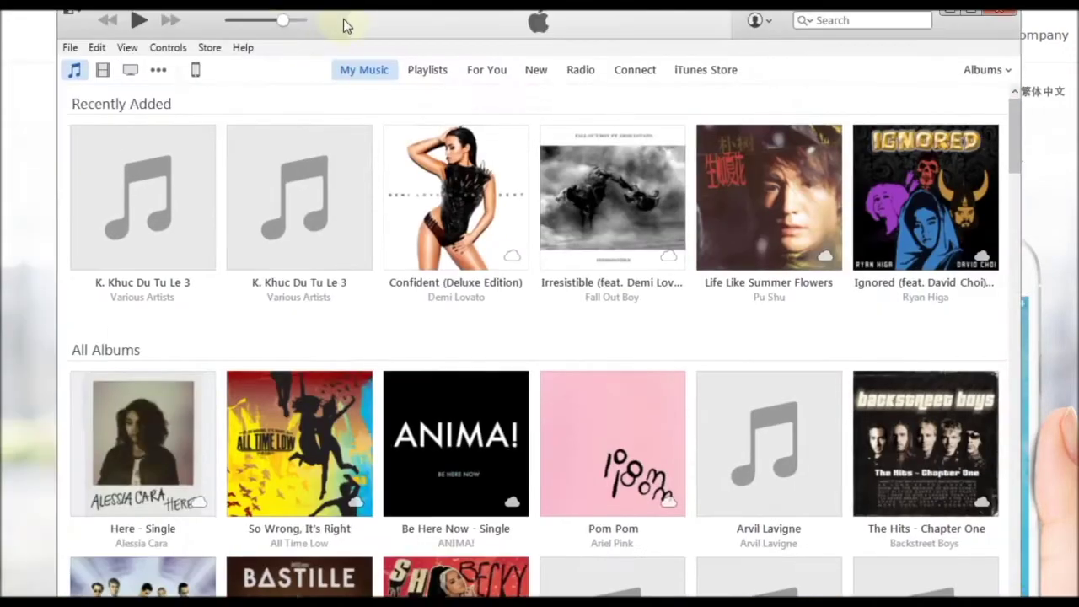
Enable 'Prevent iPods, iPhones, and iPads from syncing automatically' in Devices preferences, then quit iTunes anyway.
{"action": "left_click", "coordinate": [346, 75]}
{"action": "left_click", "coordinate": [221, 53]}
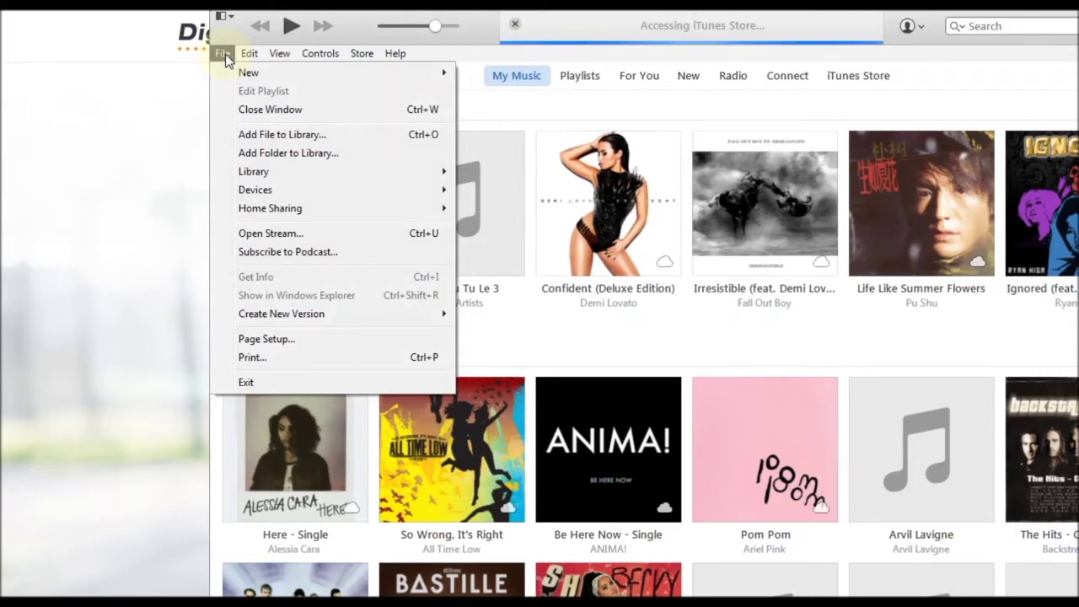
{"action": "mouse_move", "coordinate": [248, 52]}
{"action": "left_click", "coordinate": [295, 251]}
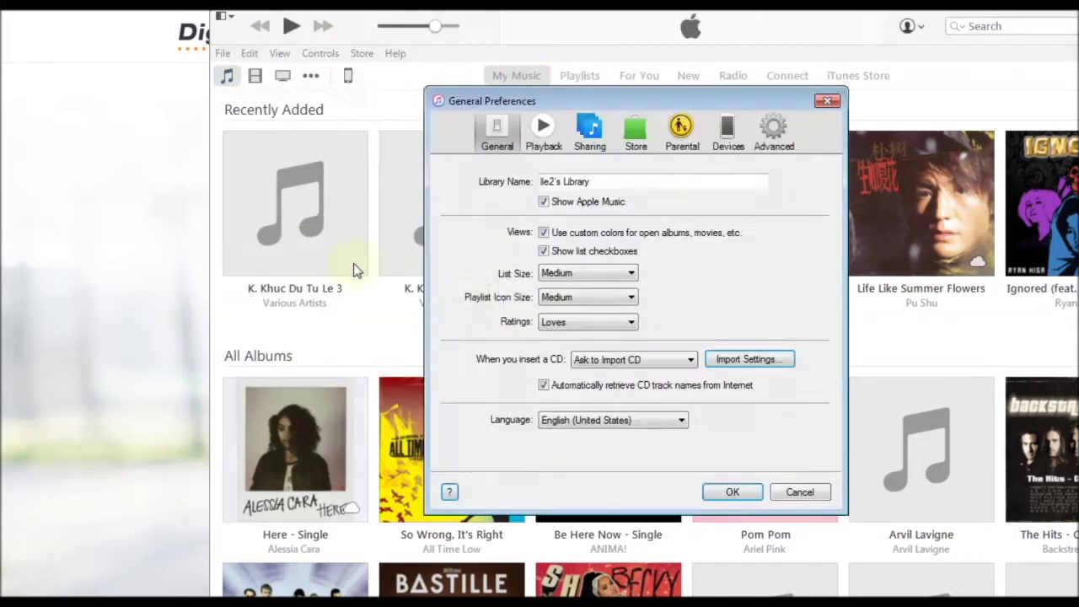
{"action": "left_click", "coordinate": [727, 134]}
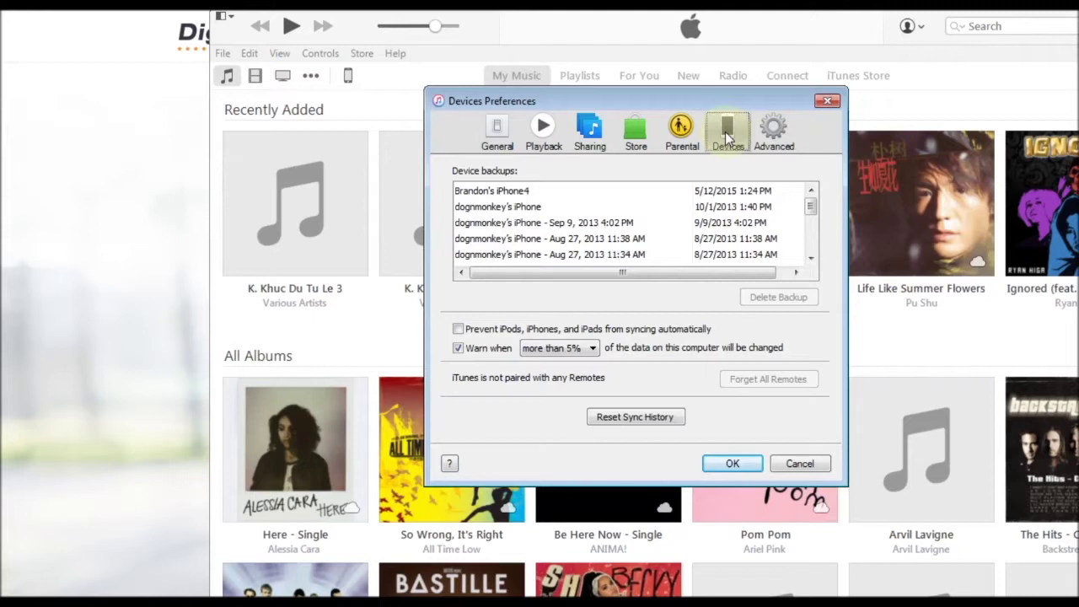
{"action": "left_click", "coordinate": [457, 329]}
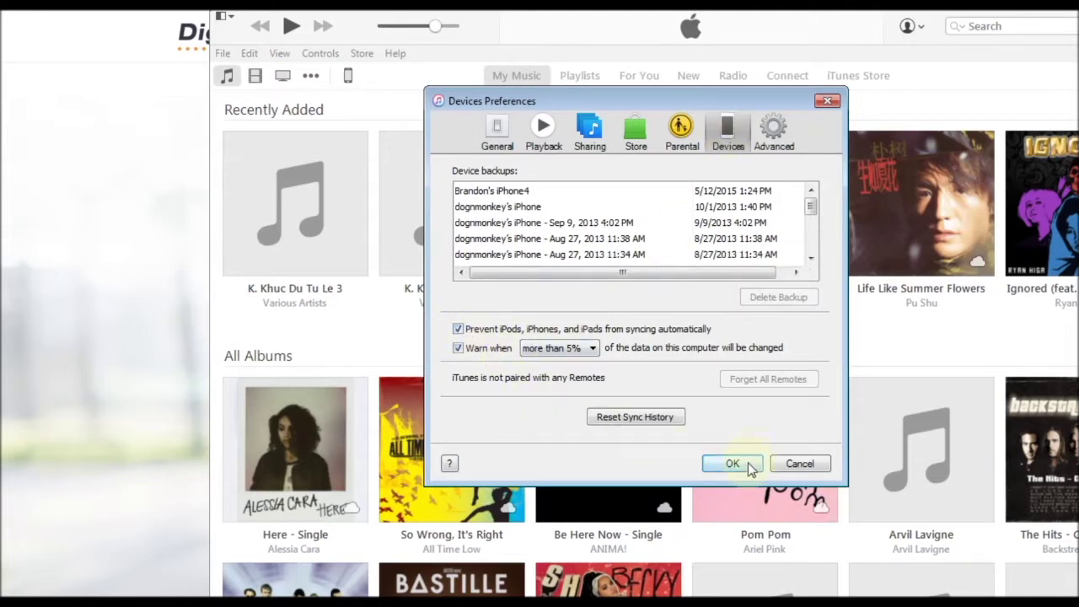
{"action": "left_click", "coordinate": [731, 464]}
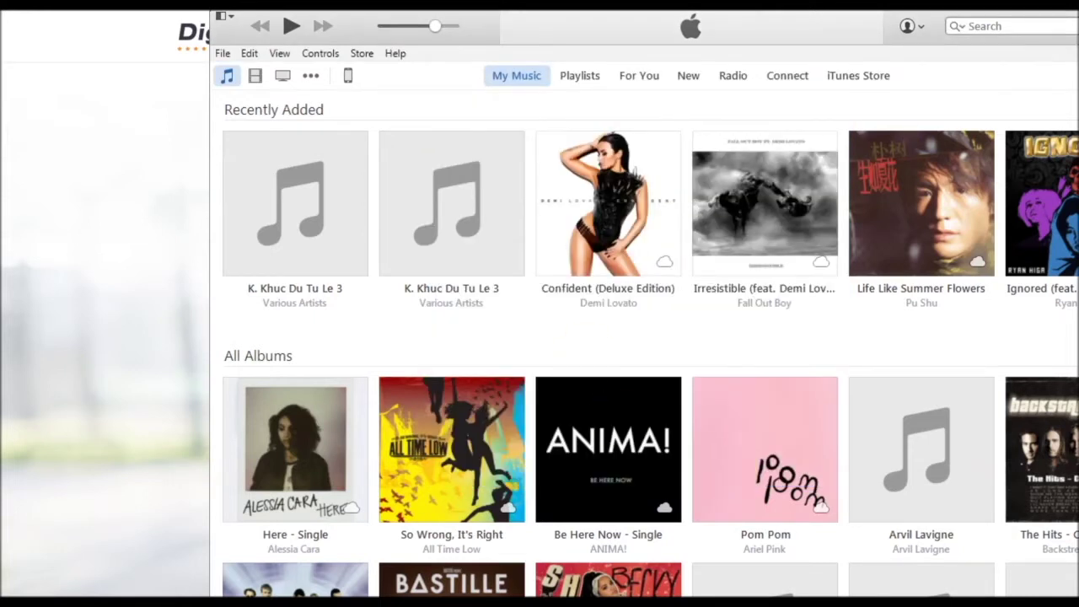
{"action": "key", "text": "alt+F4"}
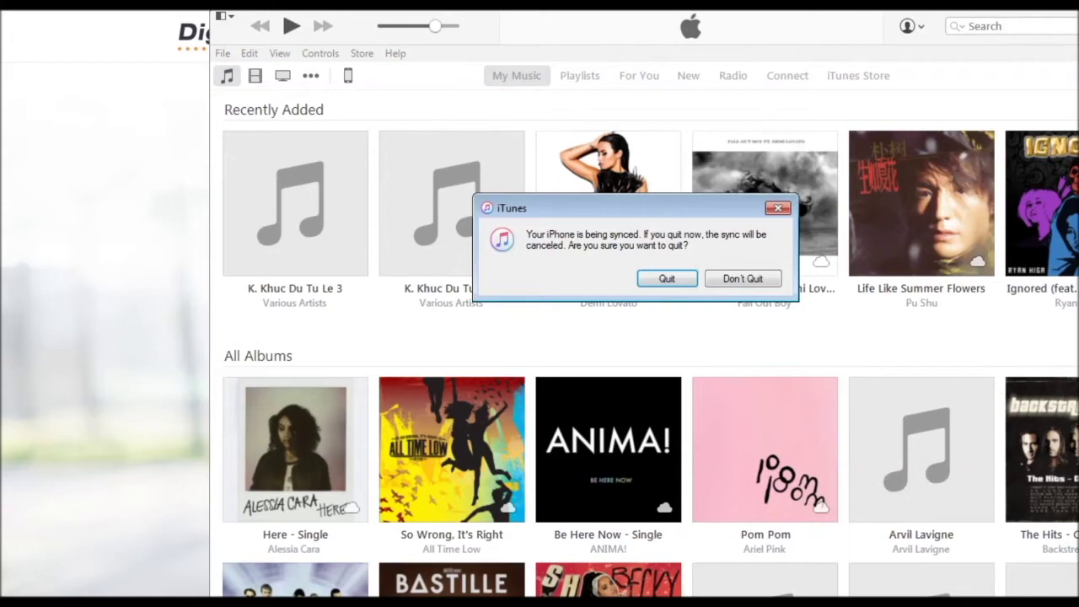
{"action": "left_click", "coordinate": [666, 279]}
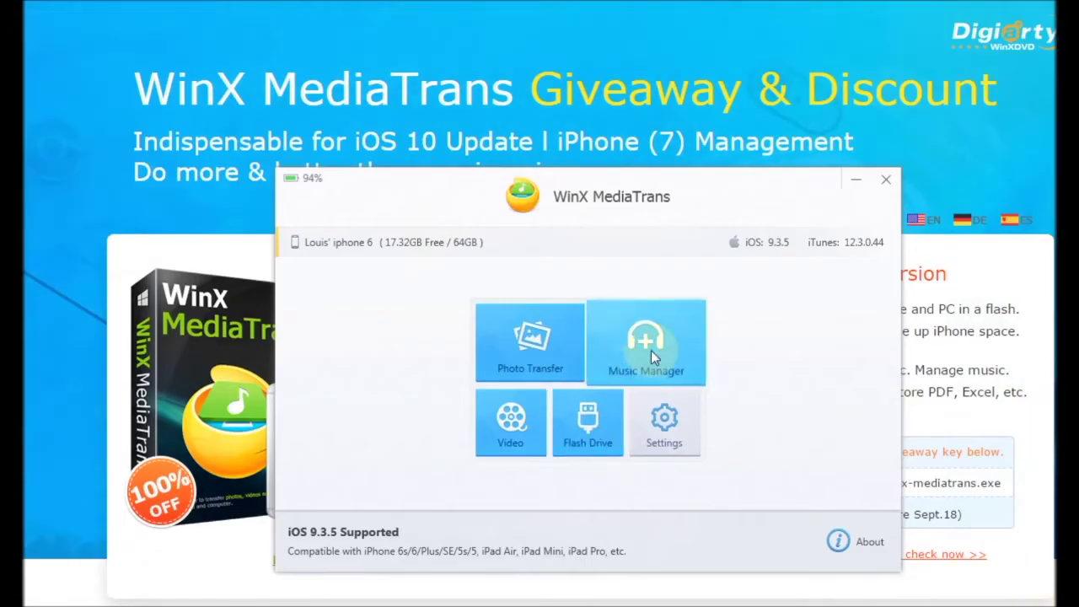
Select all songs in Music Manager and export them to the PC.
{"action": "left_click", "coordinate": [651, 349]}
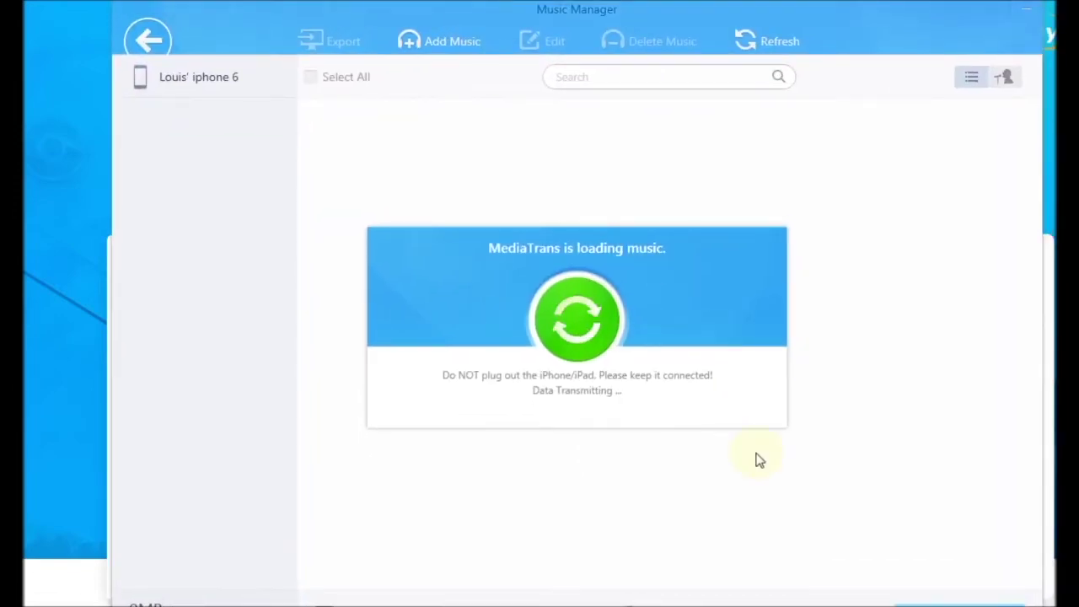
{"action": "left_click", "coordinate": [334, 77]}
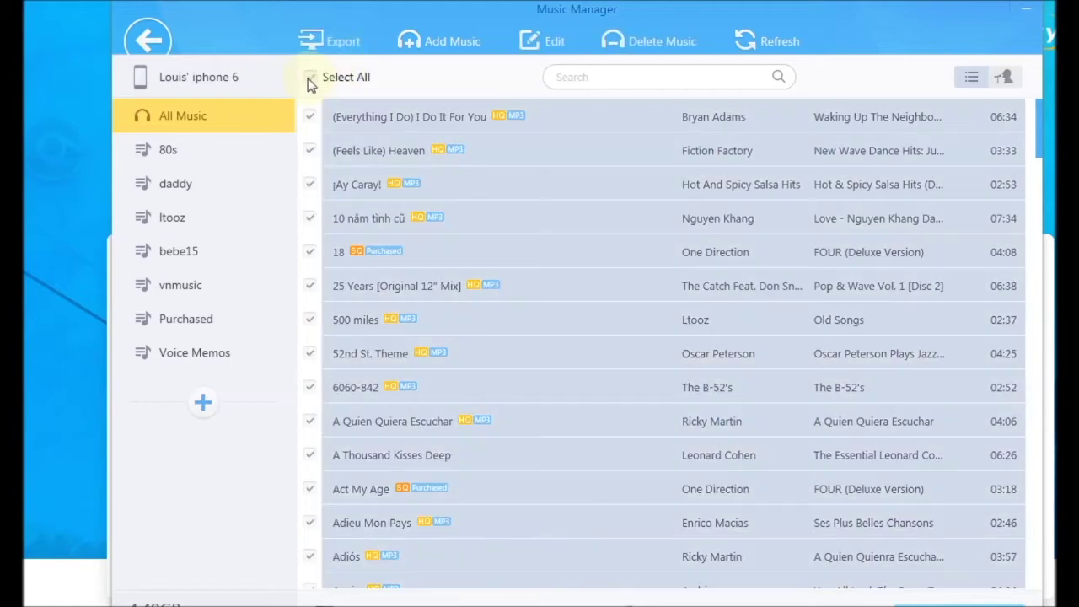
{"action": "left_click", "coordinate": [336, 40]}
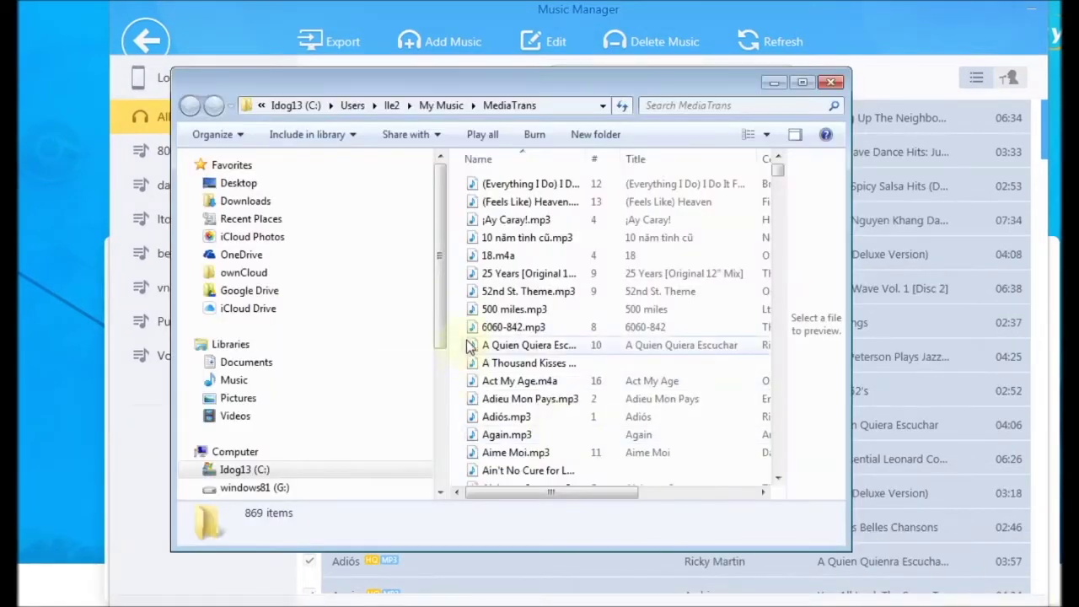
Check the exported songs in the Music library's MediaTrans folder, then return to the Music library.
{"action": "left_click_drag", "start_coordinate": [777, 169], "coordinate": [772, 139]}
{"action": "left_click", "coordinate": [831, 82]}
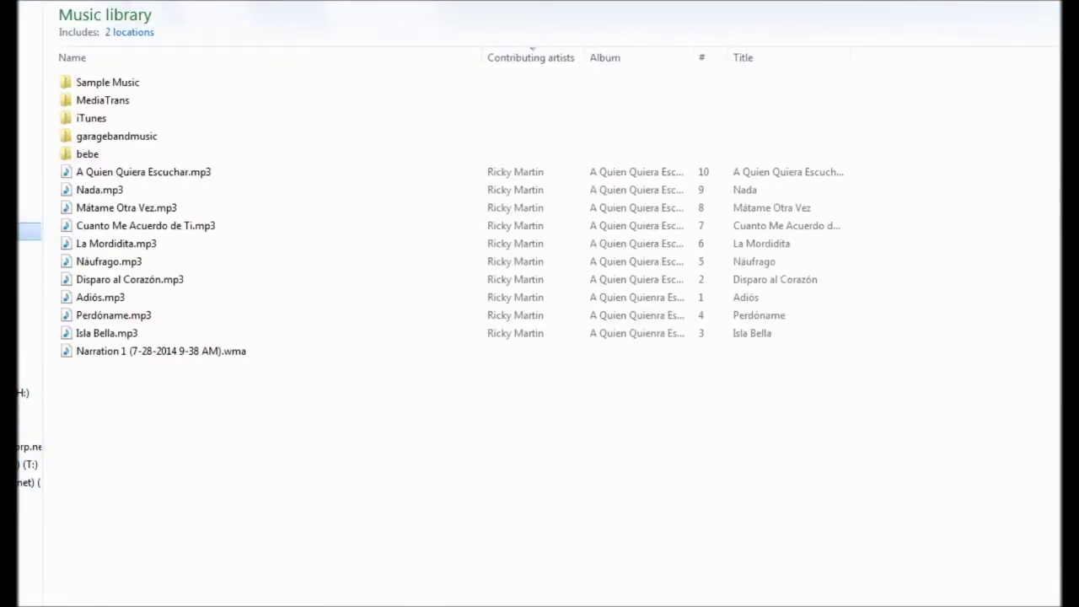
{"action": "double_click", "coordinate": [118, 99]}
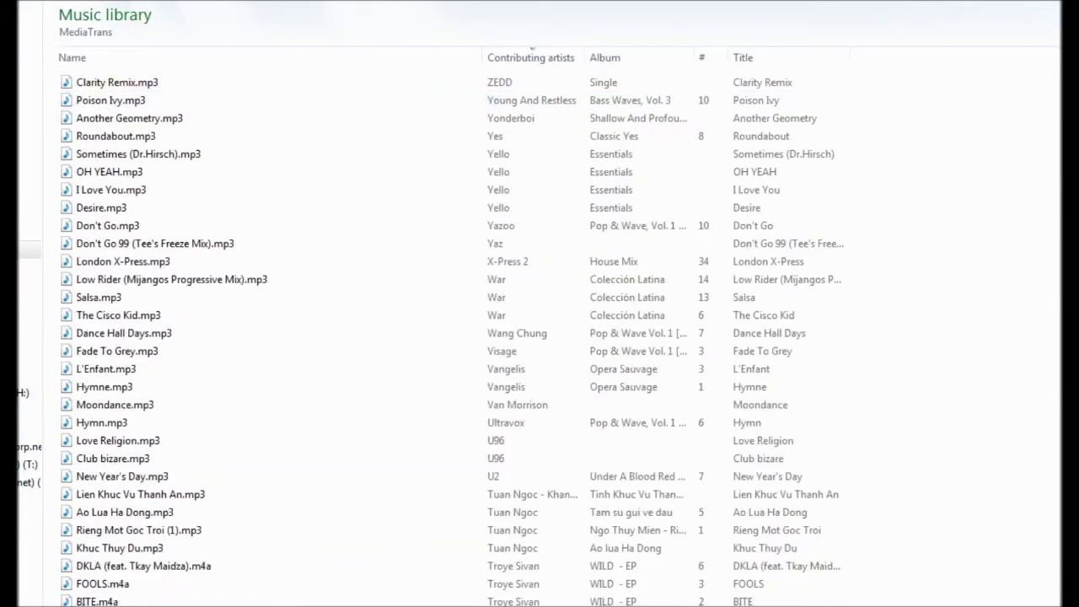
{"action": "key", "text": "BackSpace"}
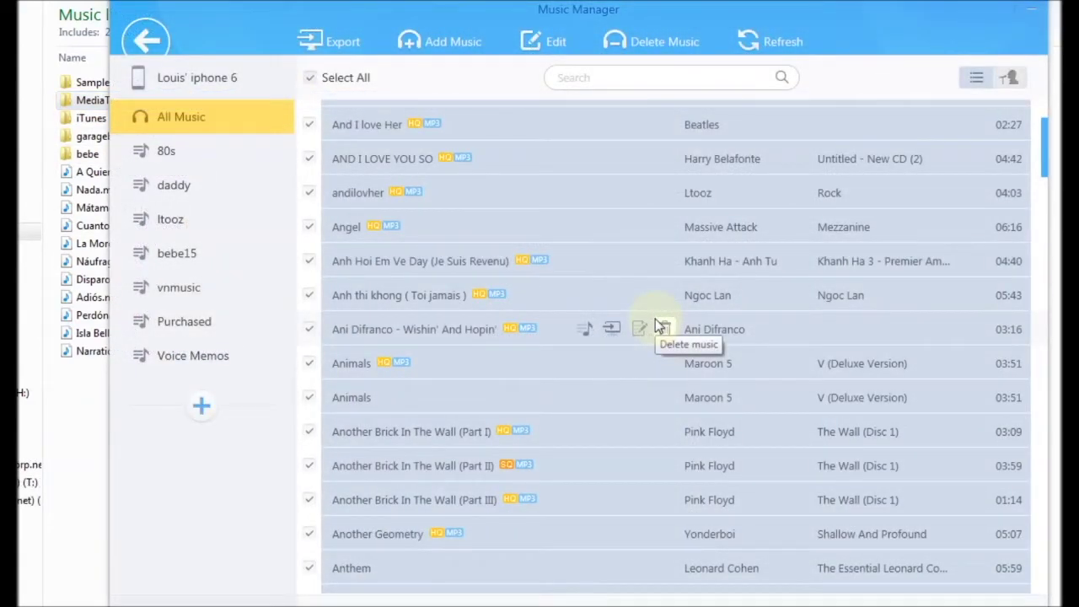
Retitle the andilovher song as 'And I Love Her', add a comment, and save.
{"action": "left_click", "coordinate": [354, 195]}
{"action": "left_click", "coordinate": [548, 41]}
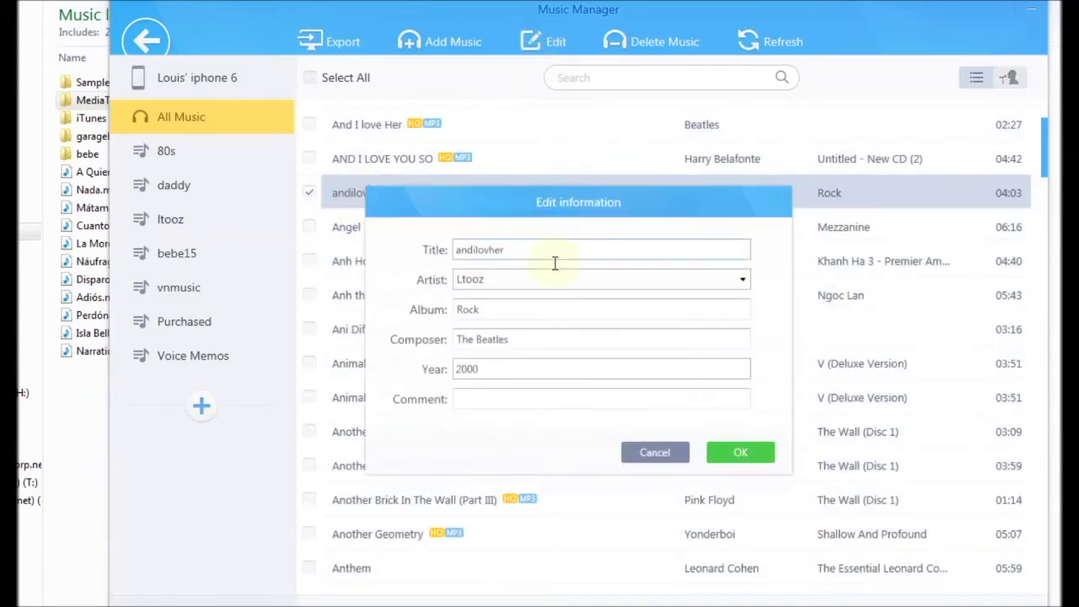
{"action": "double_click", "coordinate": [521, 250]}
{"action": "type", "text": "And I Love H"}
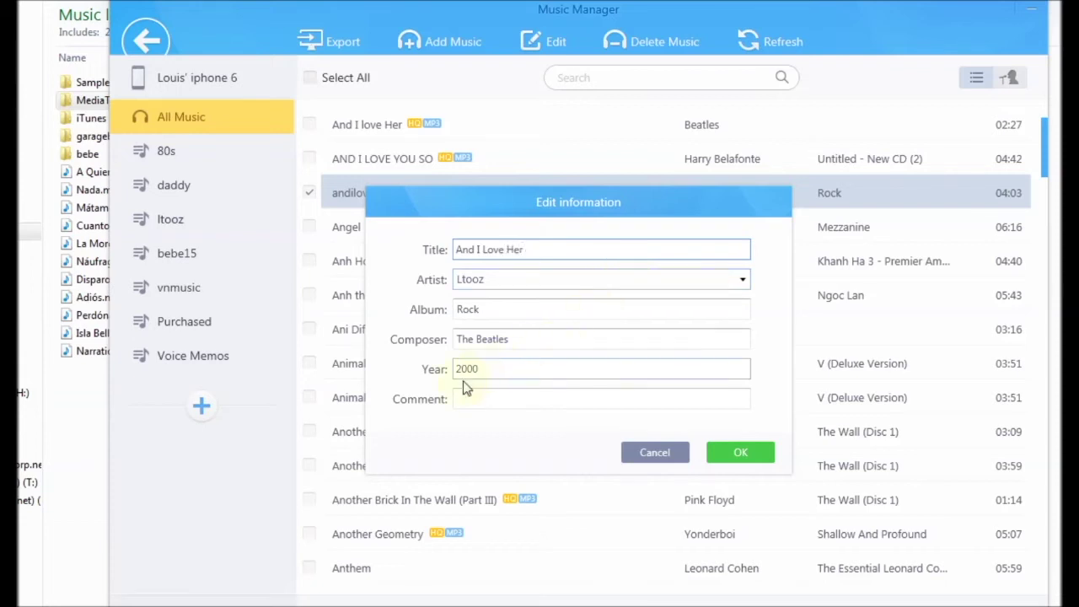
{"action": "left_click", "coordinate": [525, 399]}
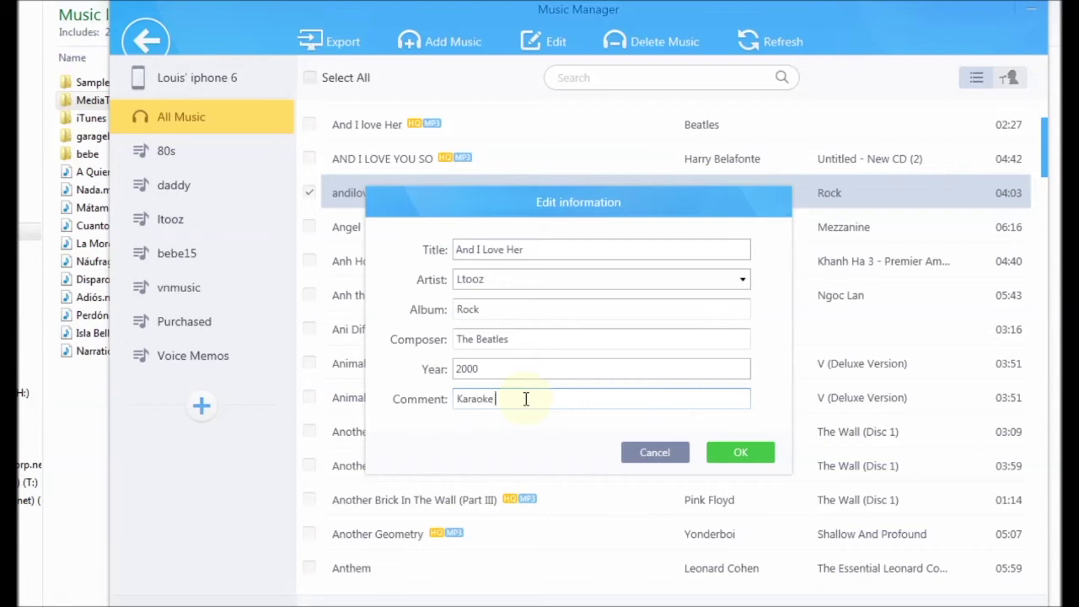
{"action": "left_click", "coordinate": [749, 453]}
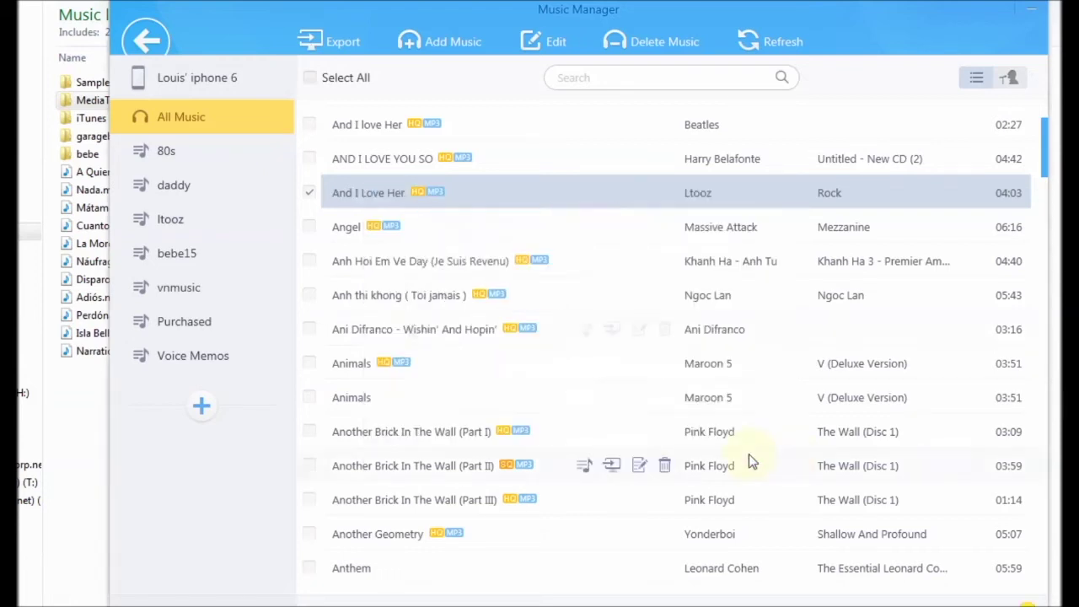
Add Vietnamese Telex accents to the words Hoi and Day in Anh Hoi Em Ve Day's title.
{"action": "left_click", "coordinate": [381, 267]}
{"action": "left_click", "coordinate": [546, 41]}
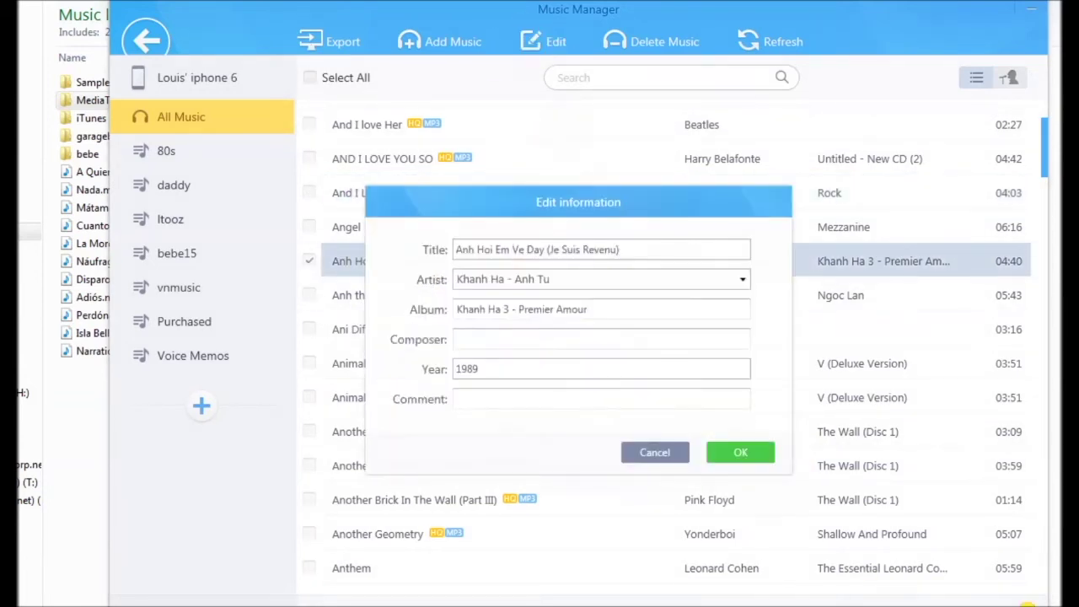
{"action": "key", "text": "ctrl+shift+F5"}
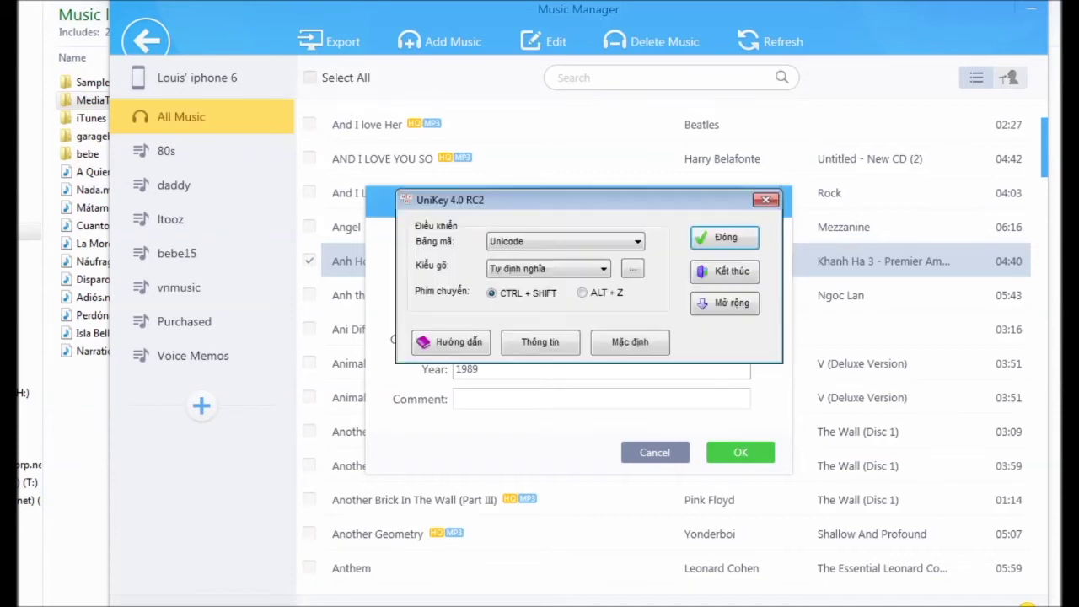
{"action": "left_click", "coordinate": [724, 237]}
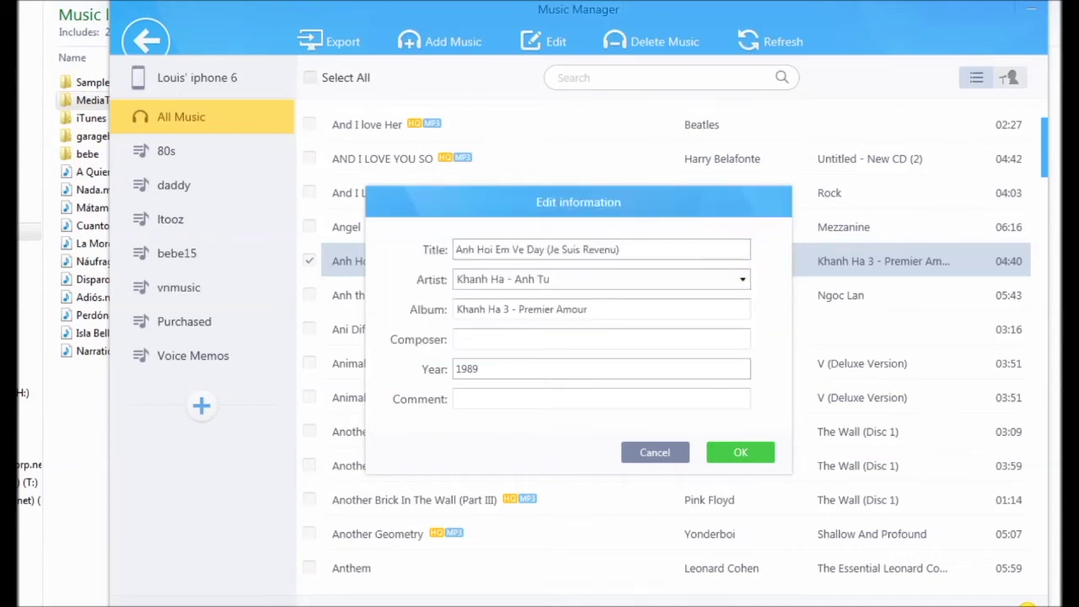
{"action": "left_click", "coordinate": [491, 250]}
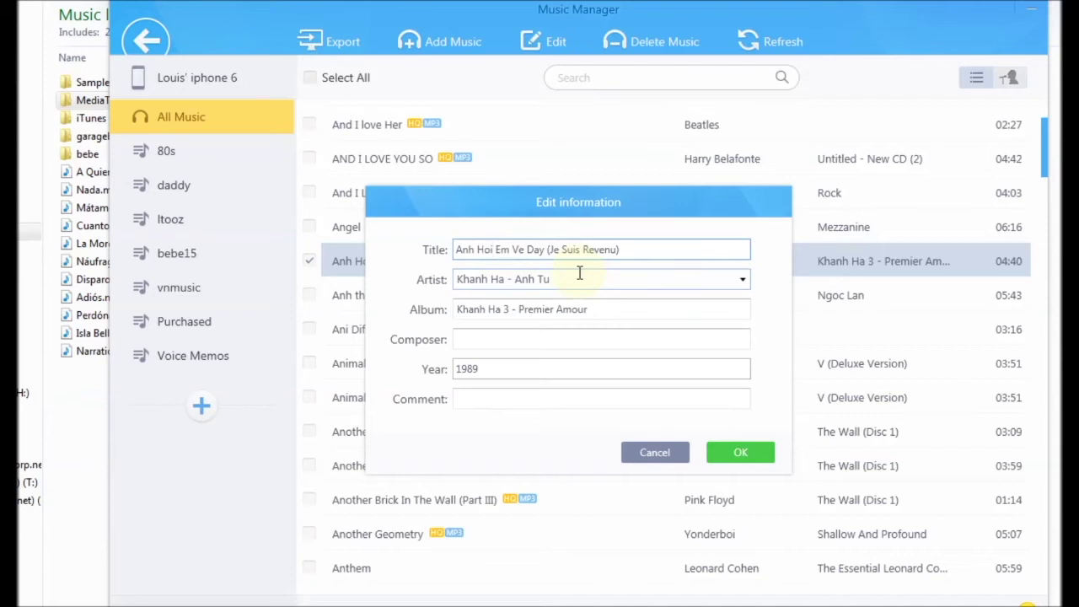
{"action": "type", "text": "r"}
{"action": "key", "text": "Right"}
{"action": "key", "text": "Right"}
{"action": "key", "text": "Right"}
{"action": "type", "text": "d"}
Accent the artist name (Khanh, Ha) and the album name, then save the song details.
{"action": "left_click", "coordinate": [497, 280]}
{"action": "left_click", "coordinate": [511, 281]}
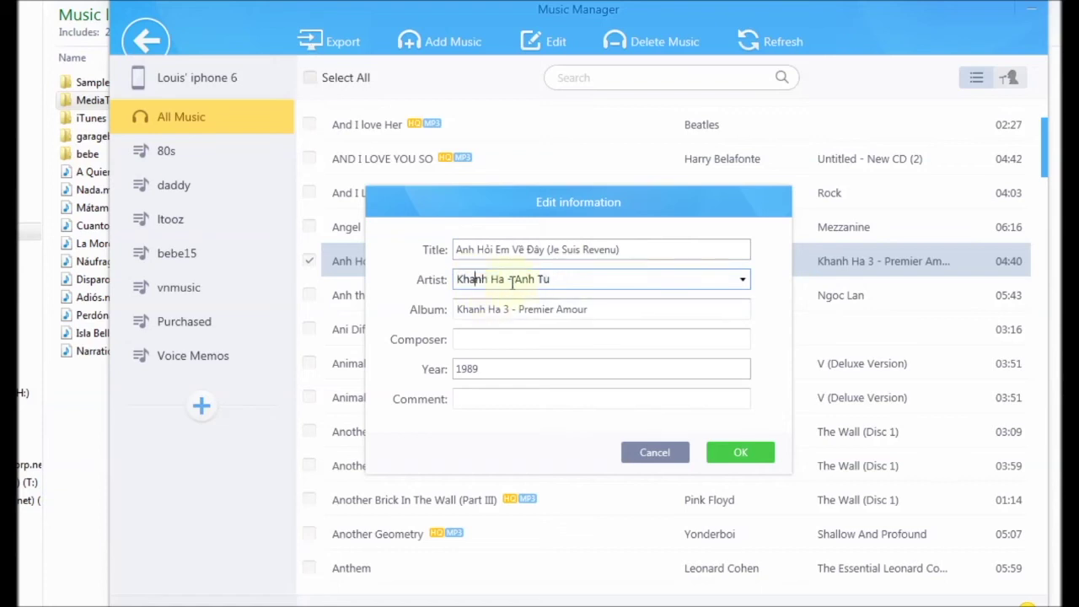
{"action": "key", "text": "Right"}
{"action": "key", "text": "Right"}
{"action": "key", "text": "Right"}
{"action": "key", "text": "Right"}
{"action": "type", "text": "f"}
{"action": "left_click", "coordinate": [485, 310]}
{"action": "key", "text": "Left"}
{"action": "key", "text": "Right"}
{"action": "key", "text": "Right"}
{"action": "key", "text": "Right"}
{"action": "key", "text": "Right"}
{"action": "key", "text": "Right"}
{"action": "type", "text": "s"}
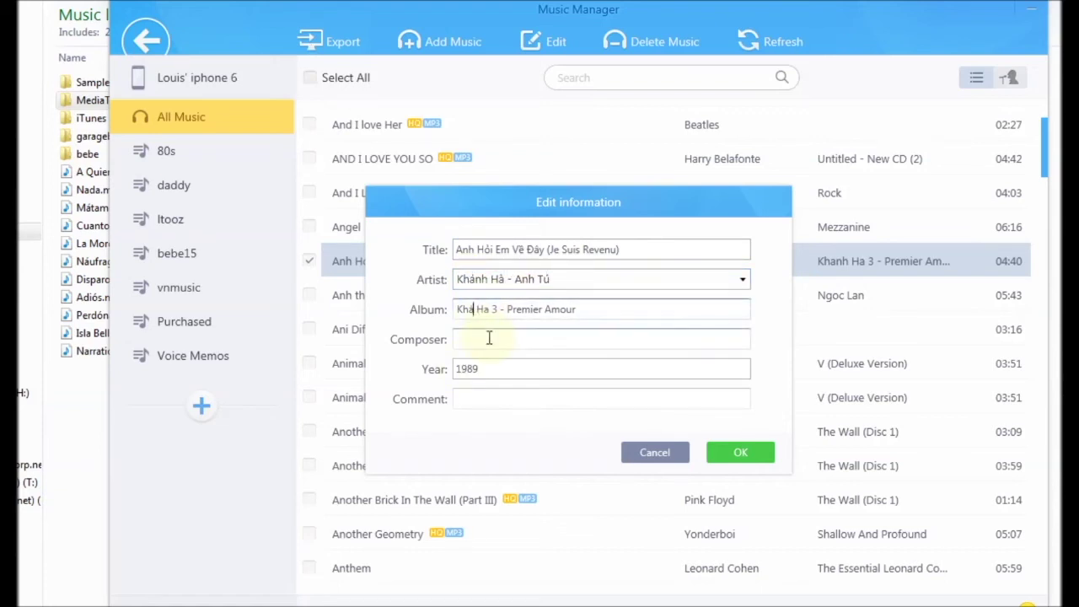
{"action": "key", "text": "Right"}
{"action": "key", "text": "Right"}
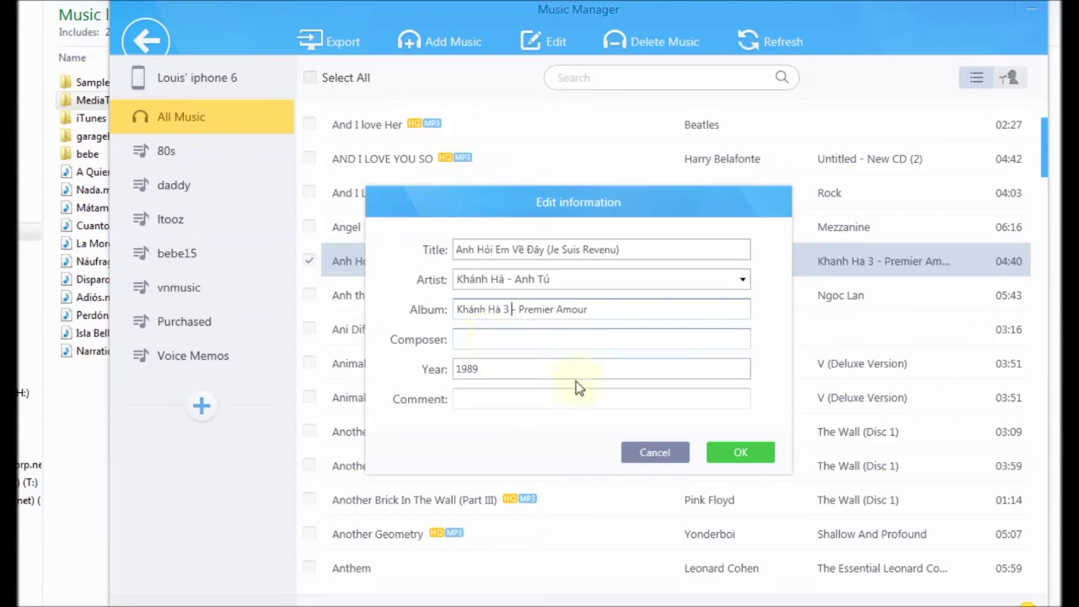
{"action": "left_click", "coordinate": [745, 451]}
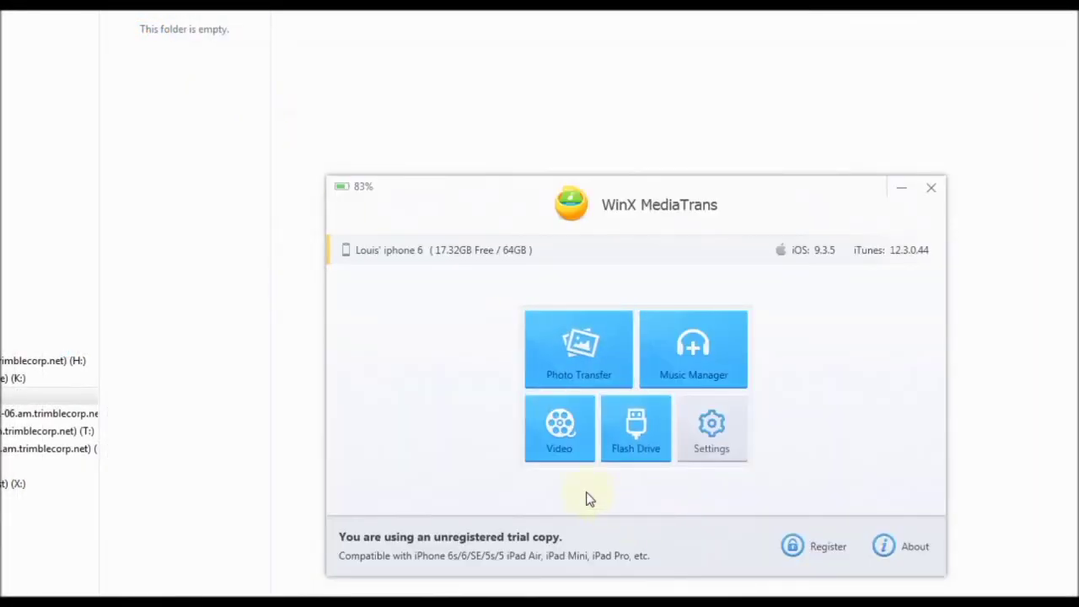
{"action": "left_click", "coordinate": [561, 446]}
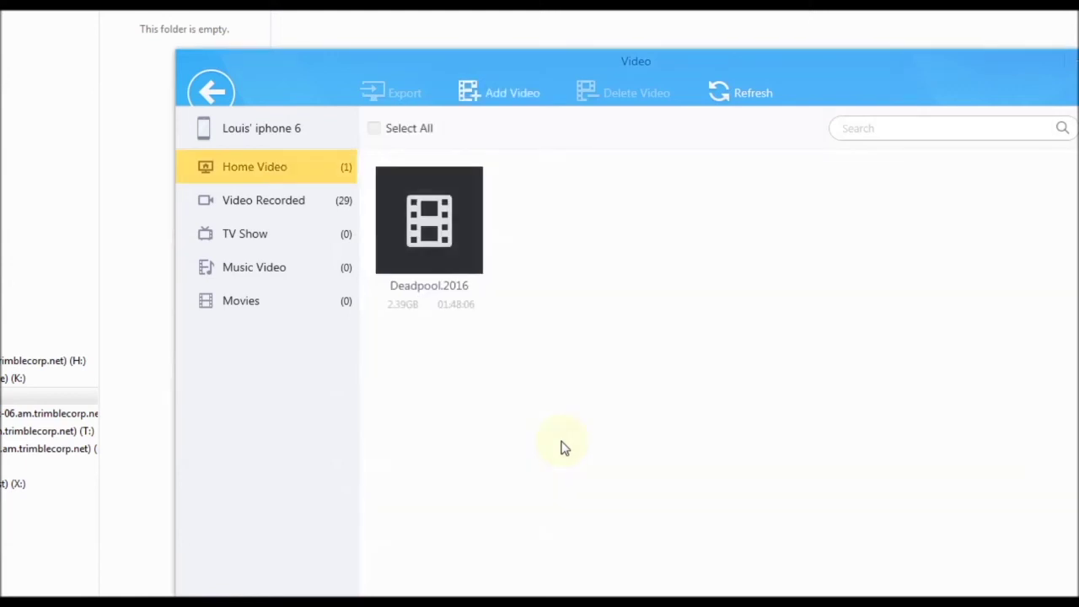
{"action": "left_click", "coordinate": [212, 95]}
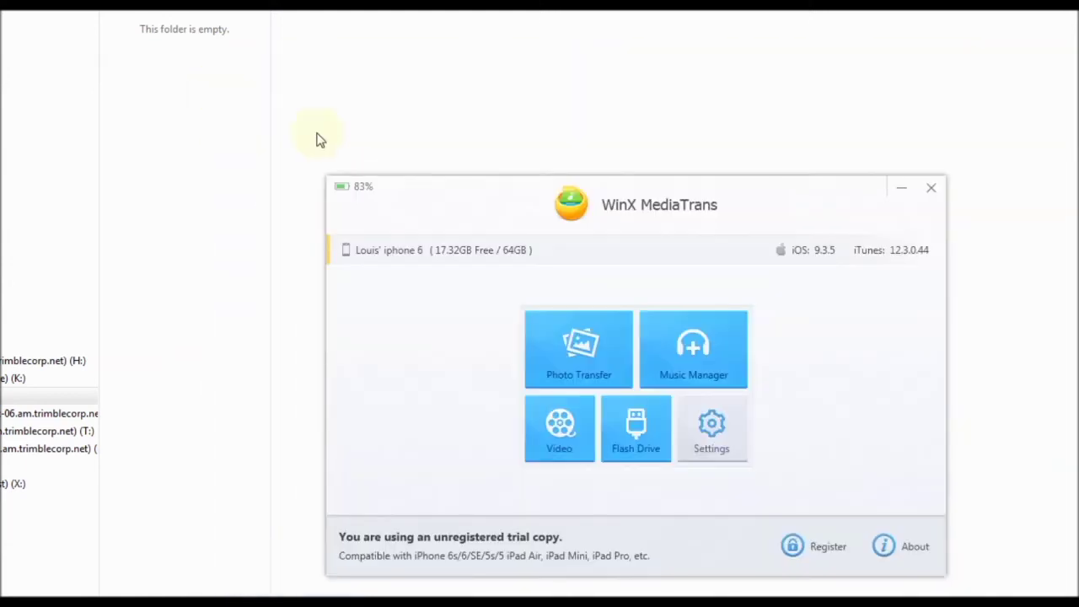
{"action": "left_click", "coordinate": [602, 374]}
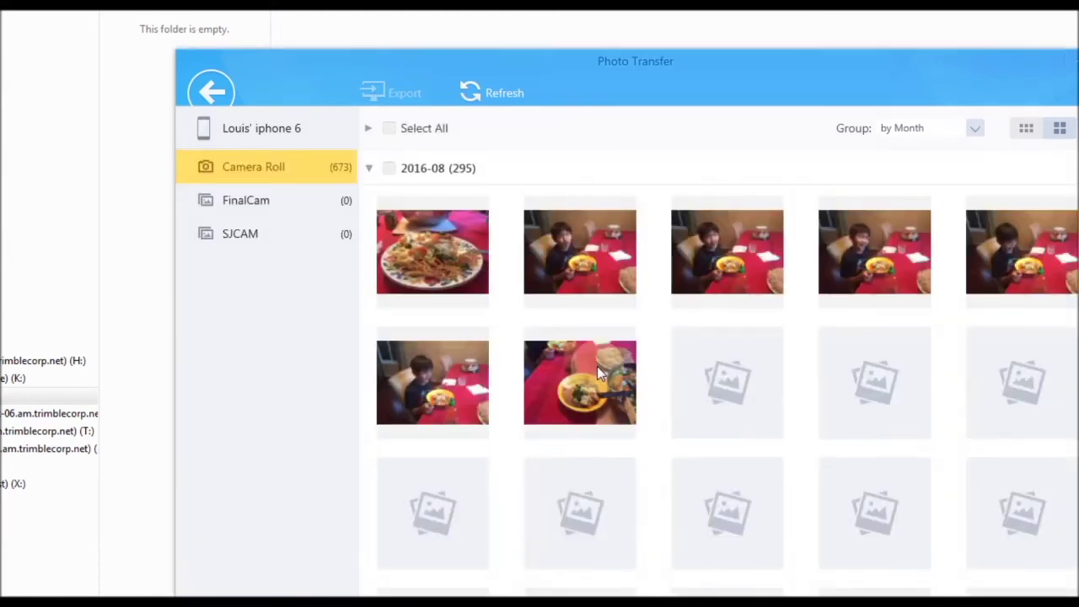
{"action": "scroll", "coordinate": [596, 371], "scroll_direction": "down", "scroll_amount": 15}
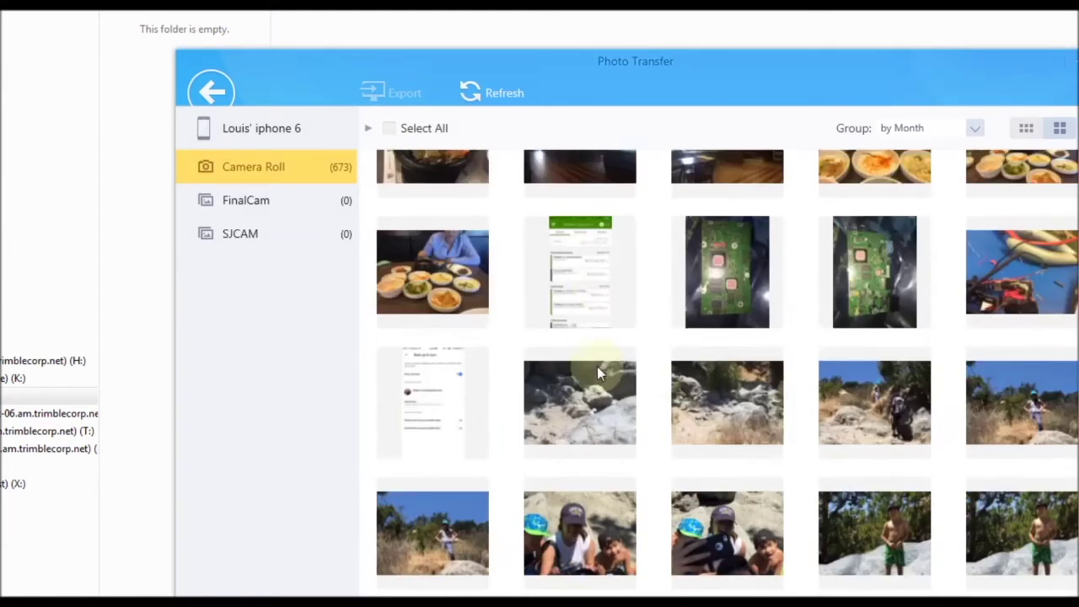
{"action": "scroll", "coordinate": [597, 371], "scroll_direction": "down", "scroll_amount": 15}
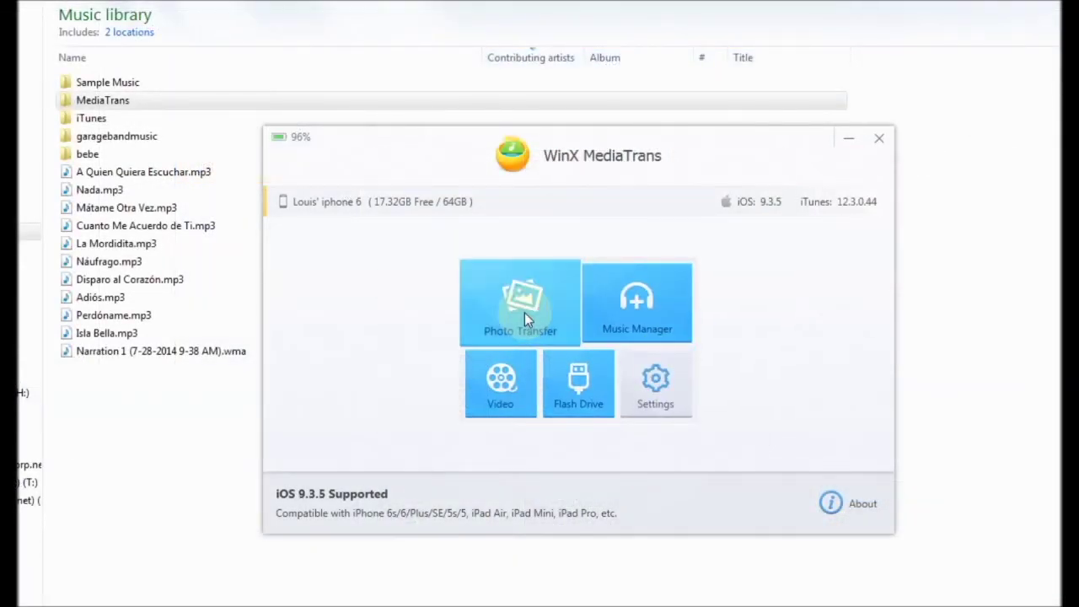
{"action": "left_click", "coordinate": [524, 316]}
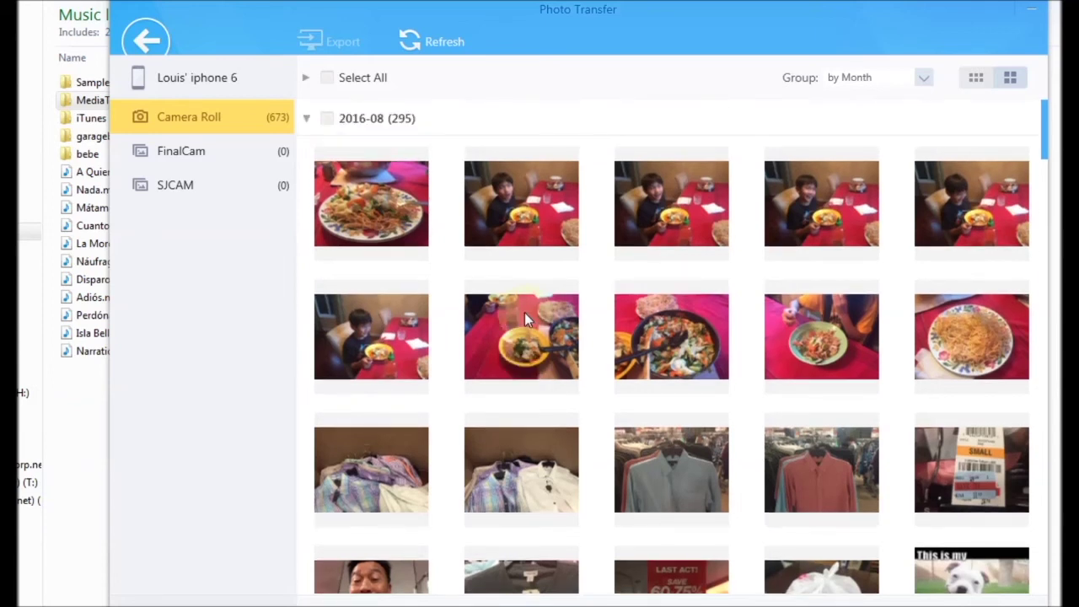
Tick the 2016-08 Camera Roll group of 295 photos and export them to the PC.
{"action": "left_click", "coordinate": [328, 119]}
{"action": "left_click", "coordinate": [338, 44]}
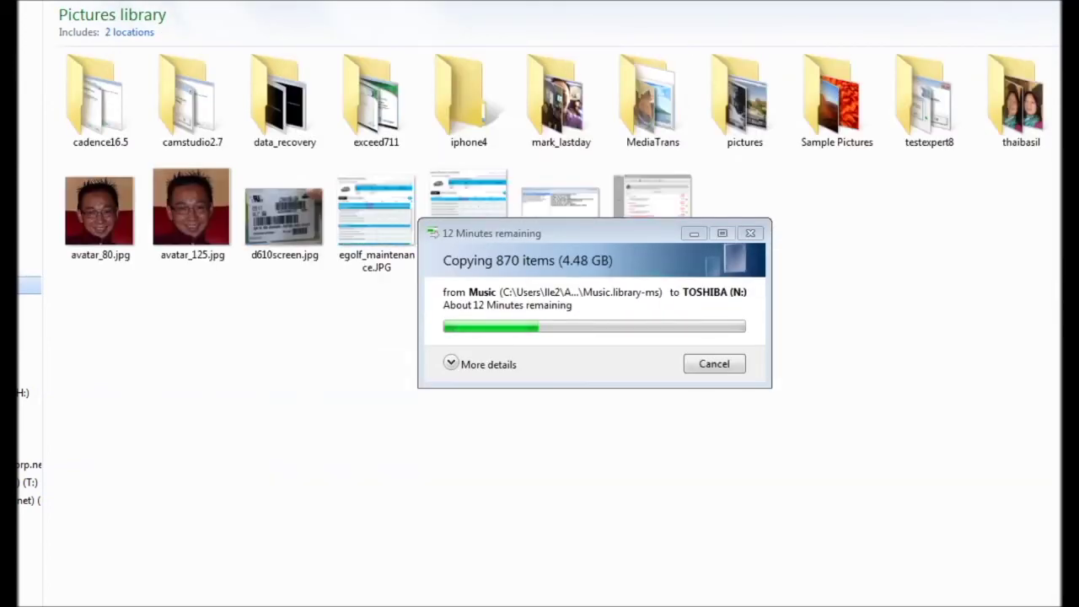
Open the Pictures library's MediaTrans folder to view the exported photos from IMG_5558.JPG onward.
{"action": "double_click", "coordinate": [622, 95]}
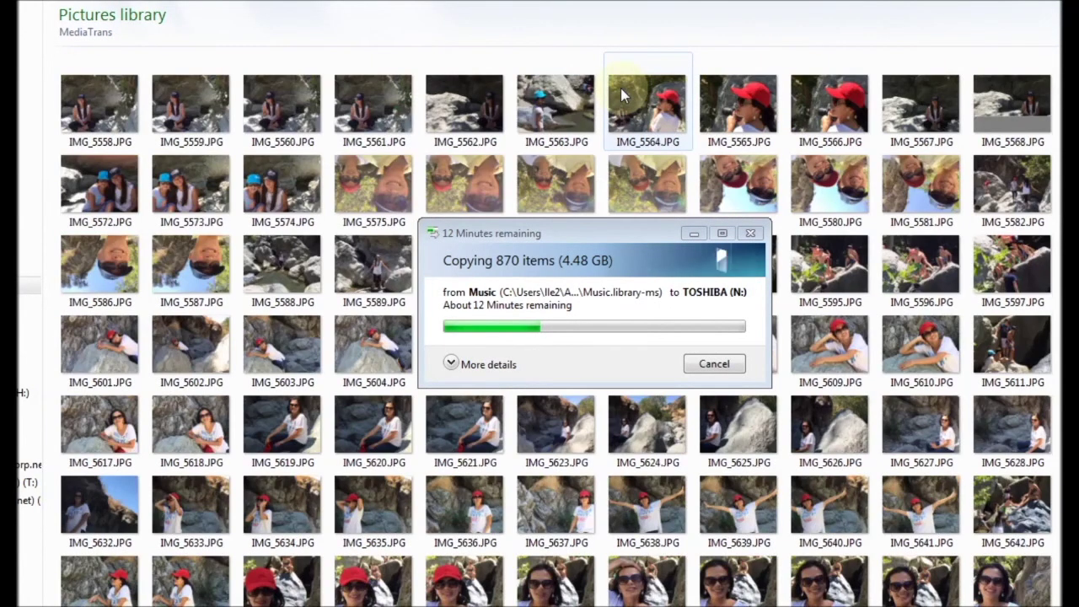